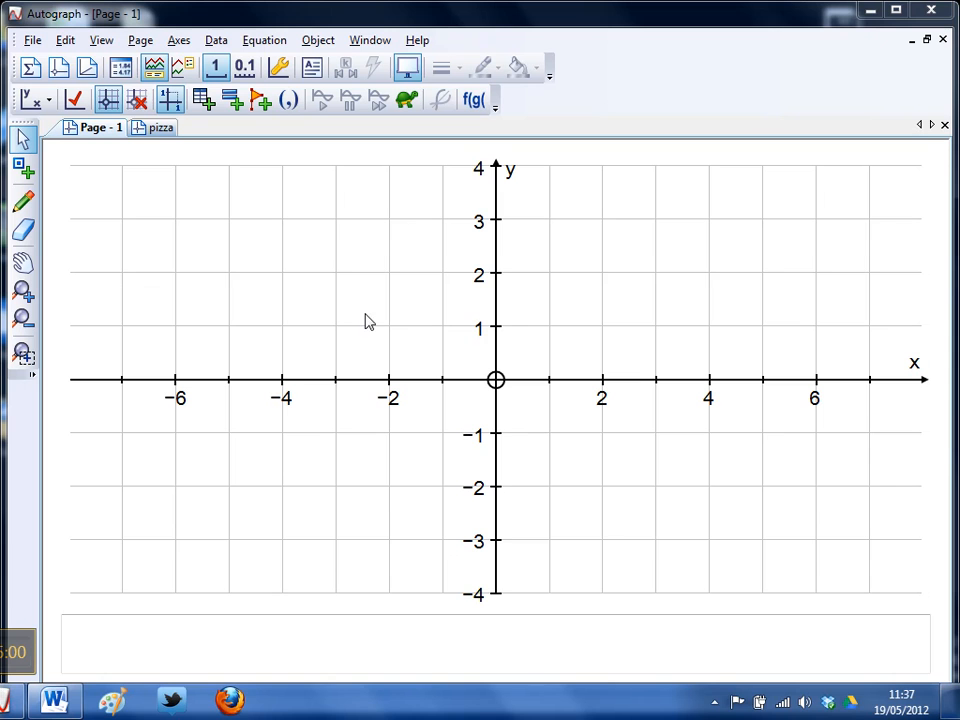
# Hide the key below the graph and set the page's point snapping to 0.1.
pyautogui.rightClick(378, 644)
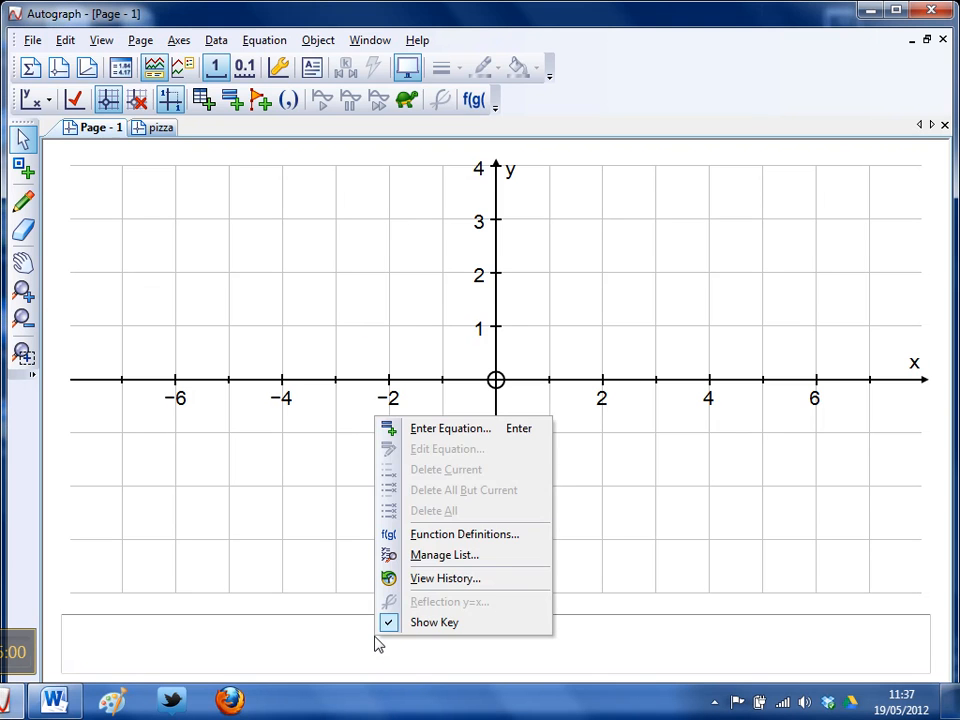
pyautogui.click(399, 632)
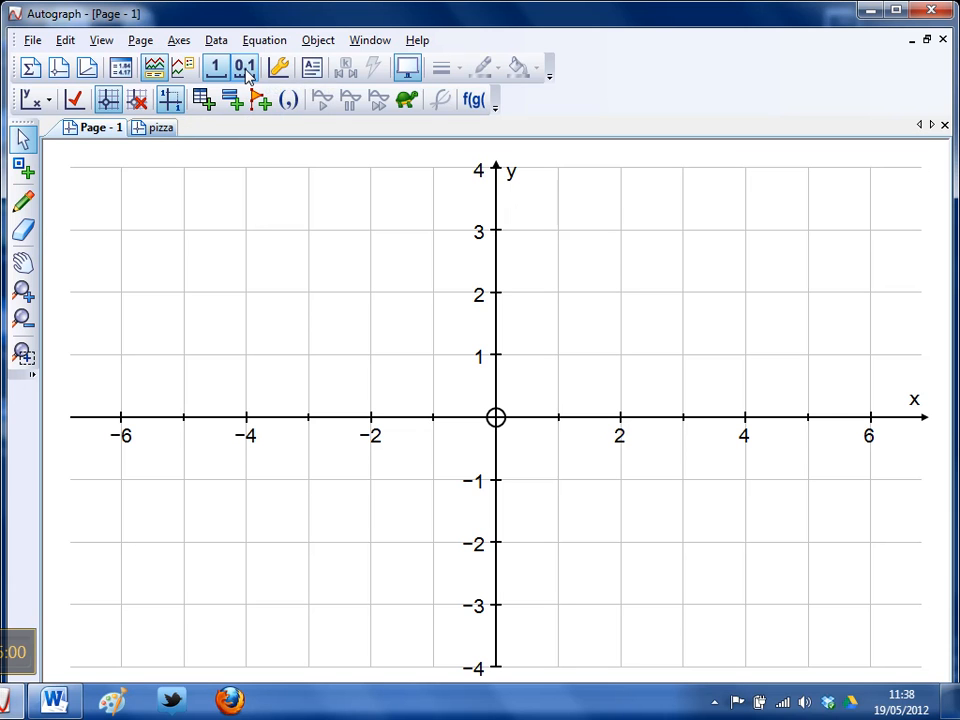
pyautogui.click(246, 72)
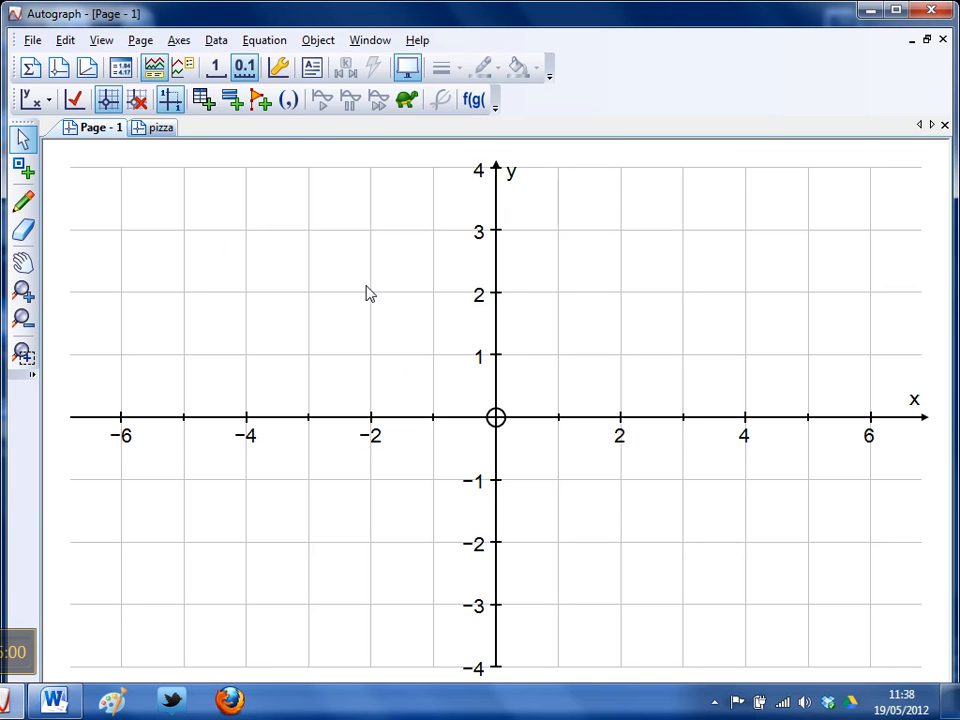
# Plot a point at (0, 0) and draw a circle of radius 3 centred on it.
pyautogui.click(289, 102)
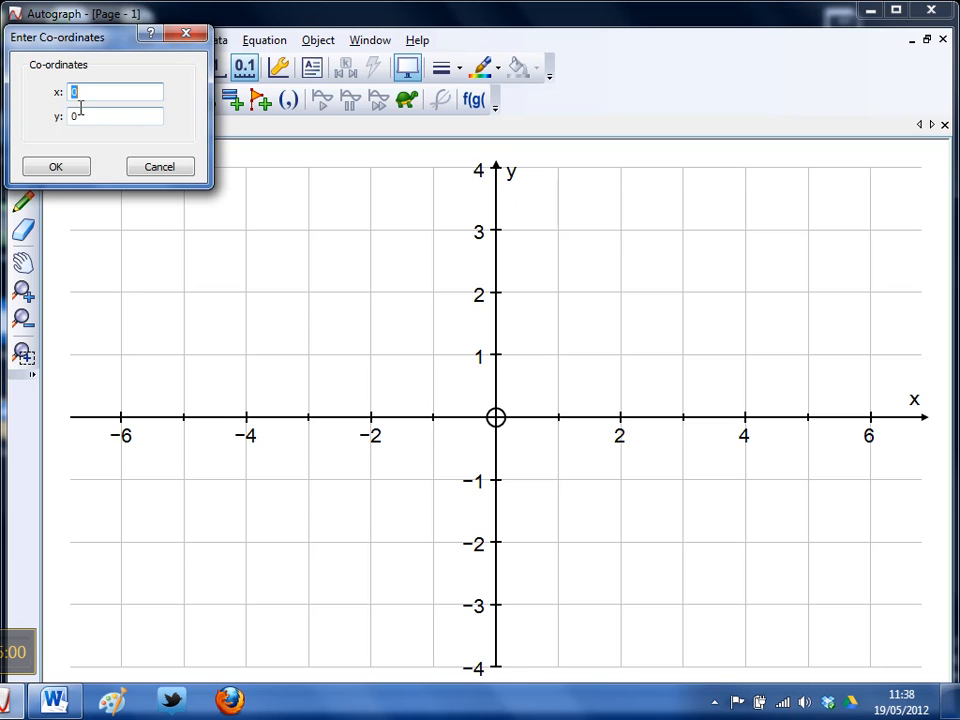
pyautogui.click(83, 170)
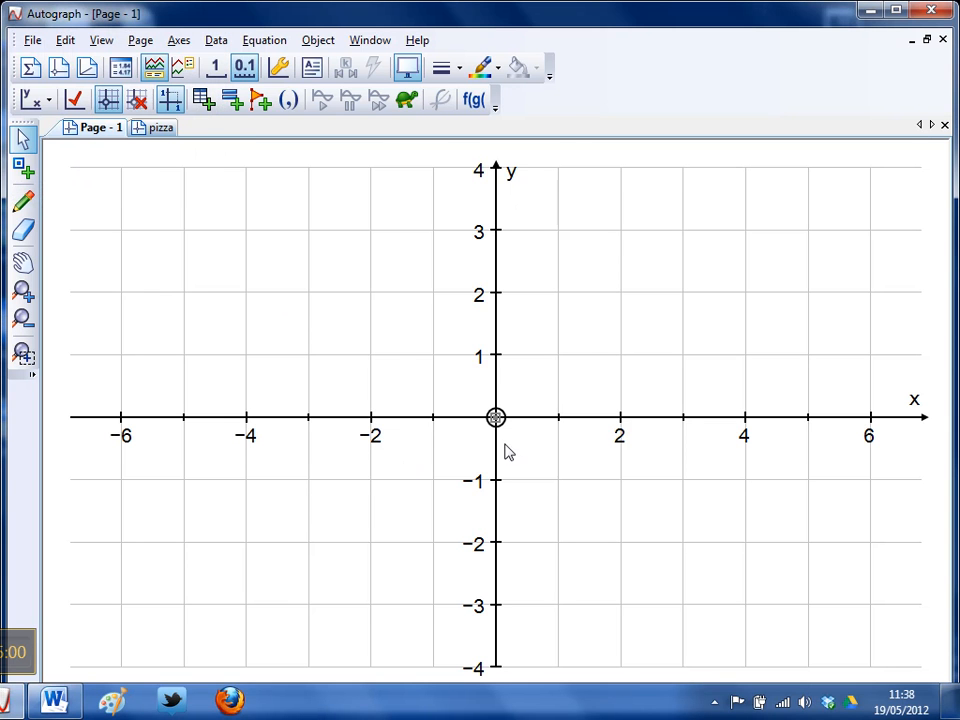
pyautogui.rightClick(394, 356)
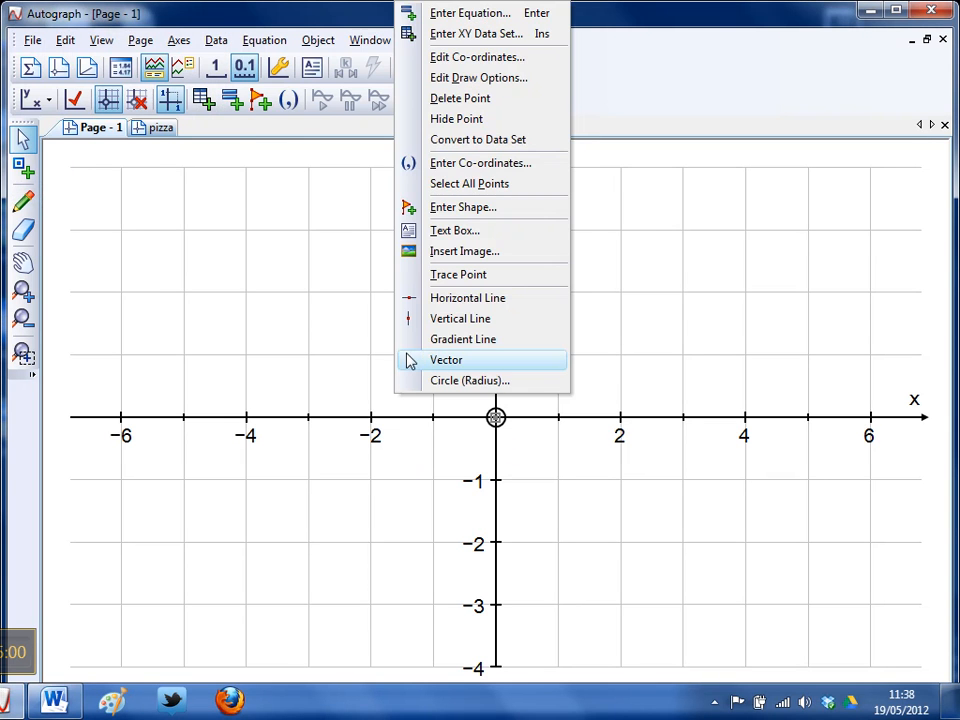
pyautogui.click(447, 385)
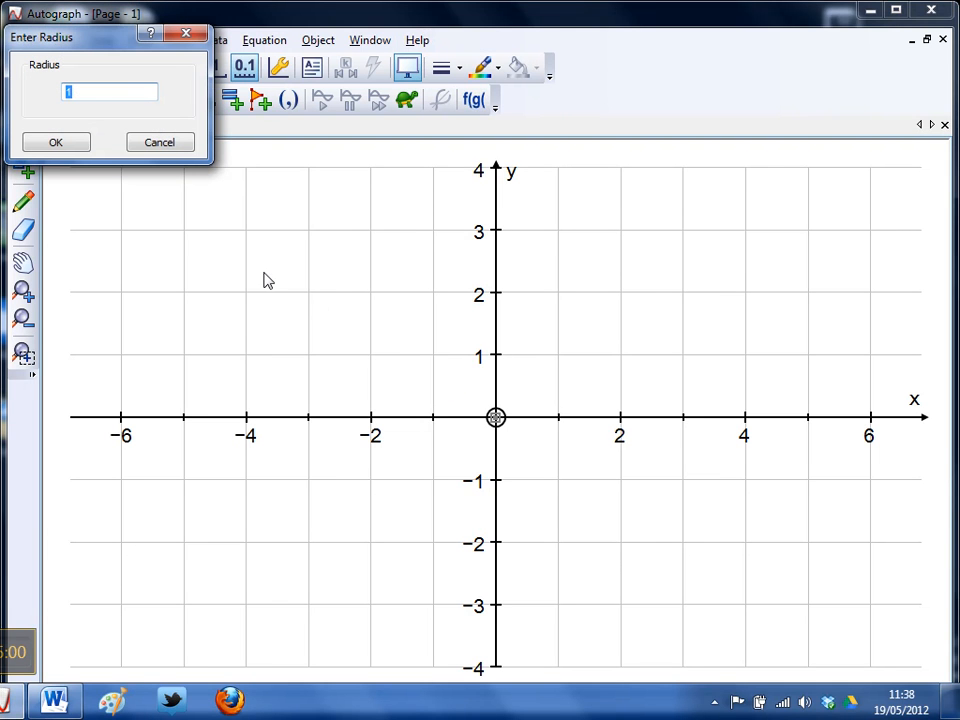
pyautogui.write('3')
pyautogui.click(77, 147)
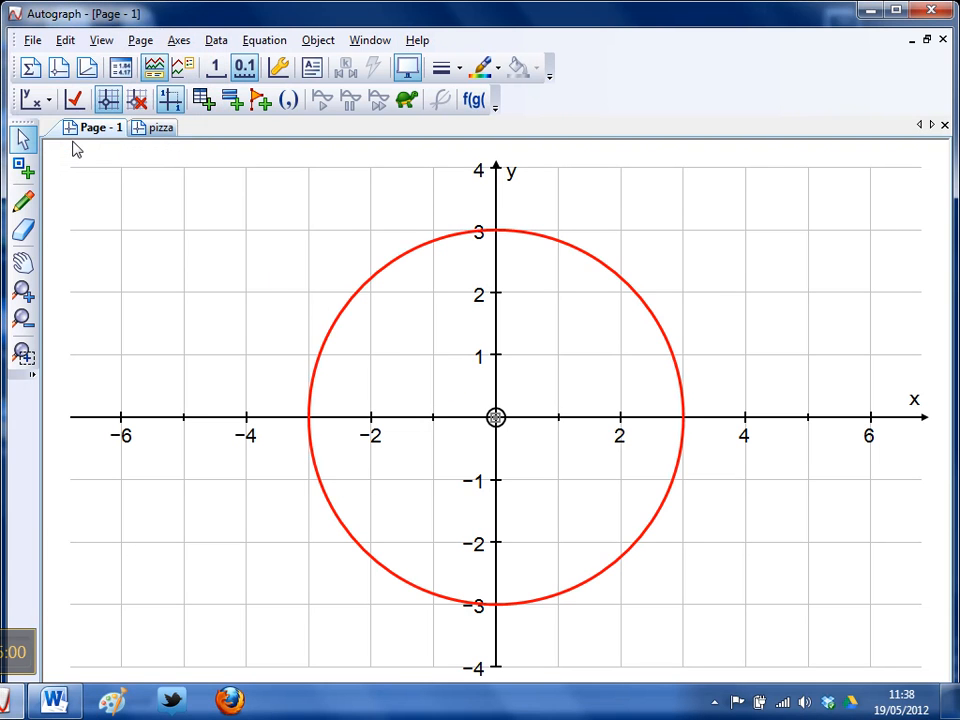
pyautogui.click(189, 285)
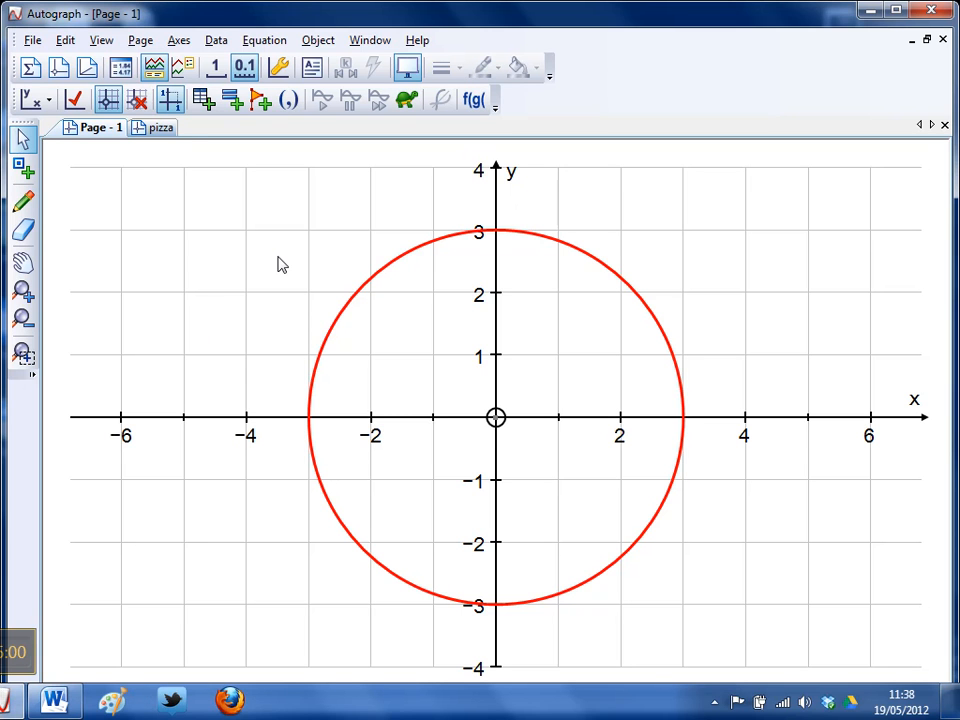
# Remove the axes from the page and place two points on the circle, at its upper left and its right side.
pyautogui.click(140, 103)
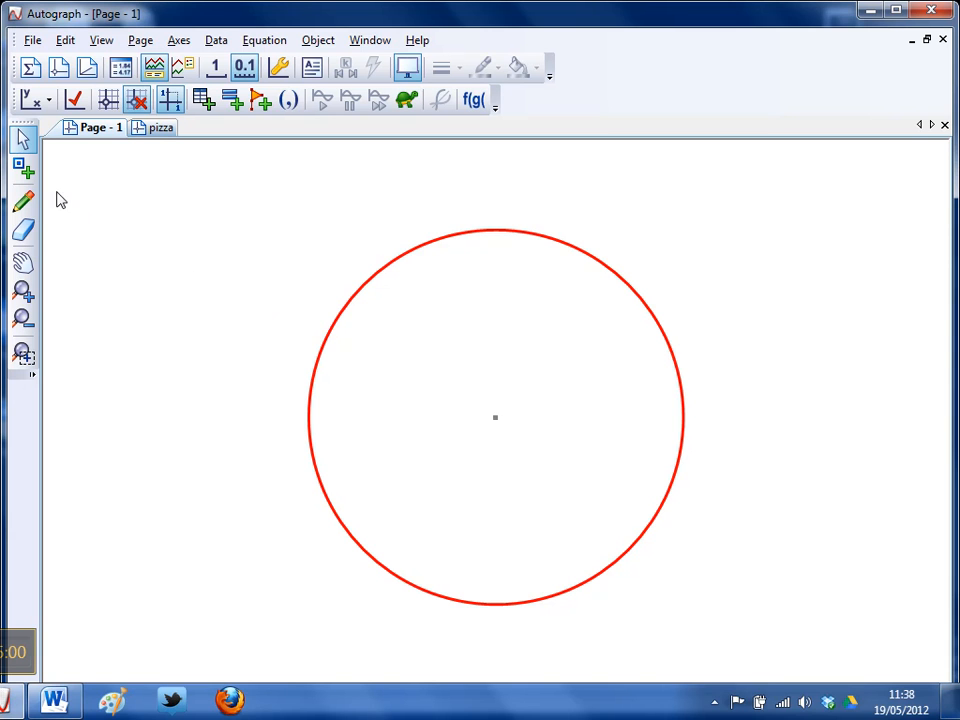
pyautogui.click(23, 168)
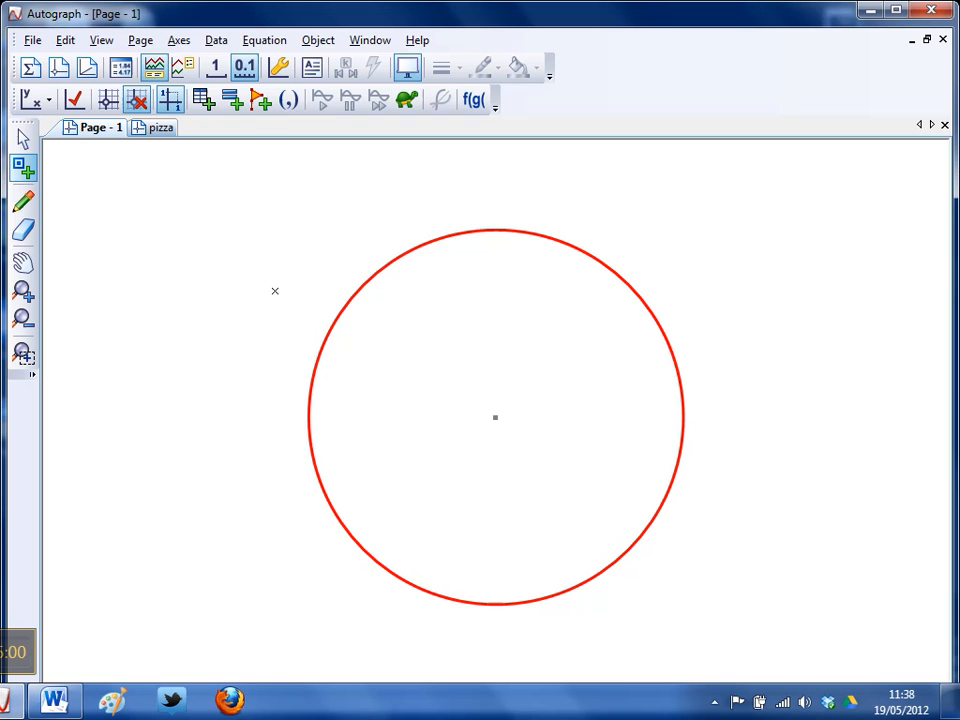
pyautogui.click(352, 296)
pyautogui.click(674, 362)
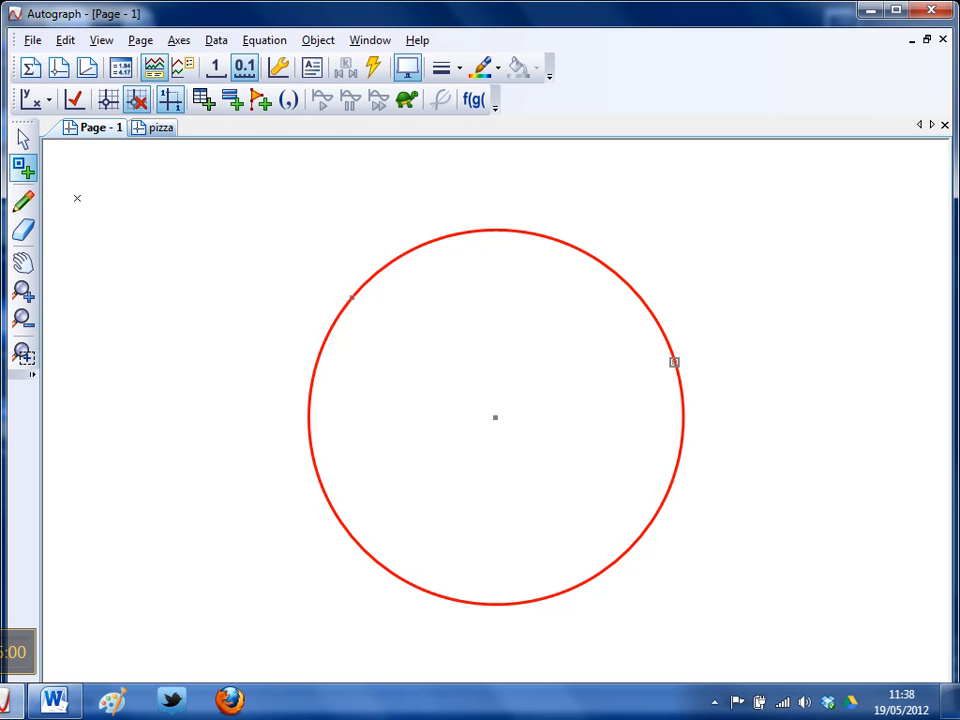
pyautogui.click(23, 139)
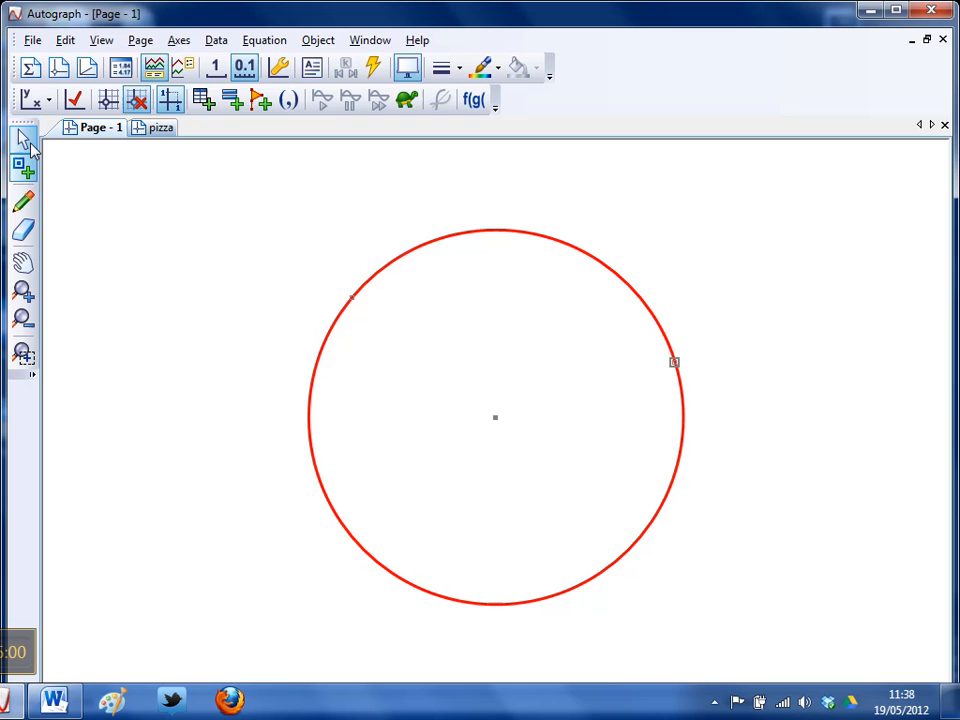
pyautogui.click(168, 238)
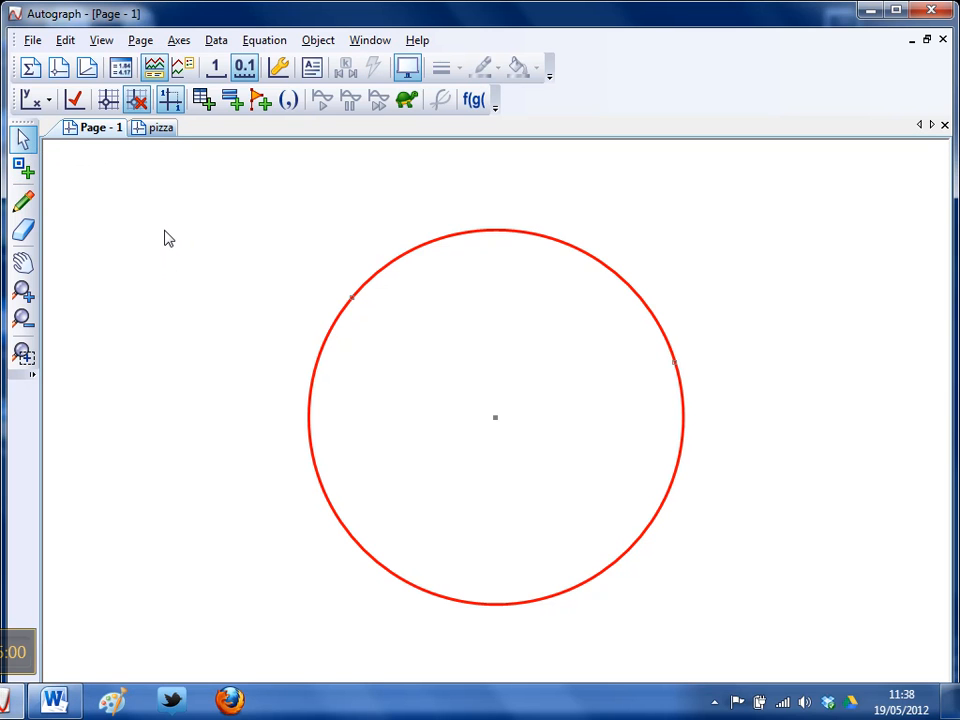
# Join the two circumference points with a line segment and nudge the chord's right end slightly up the circle.
pyautogui.click(351, 301)
pyautogui.click(672, 364)
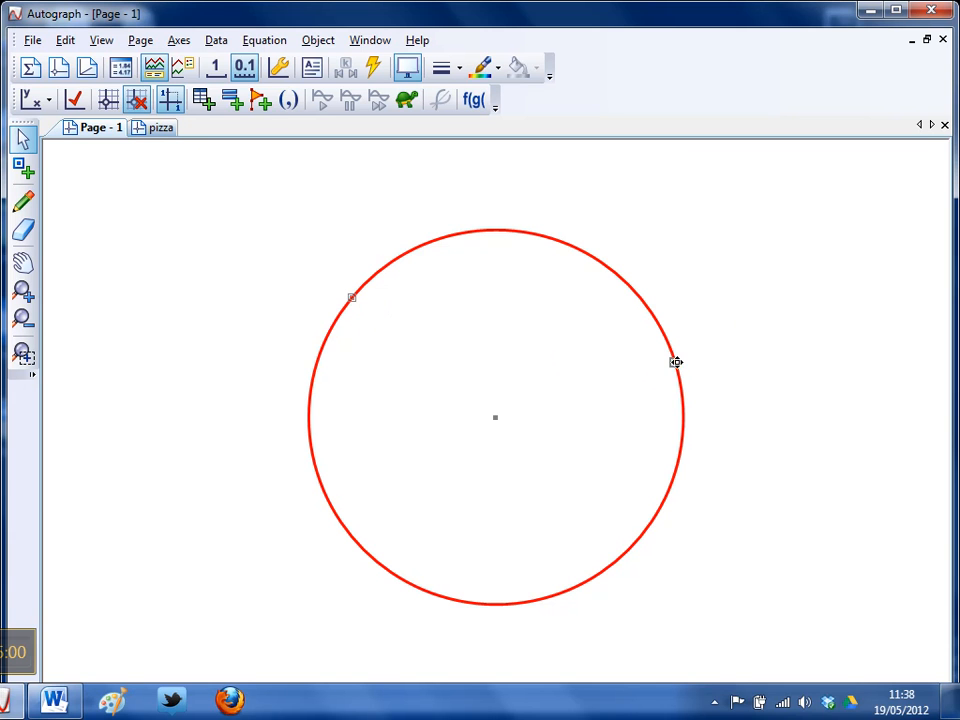
pyautogui.rightClick(687, 199)
pyautogui.click(753, 541)
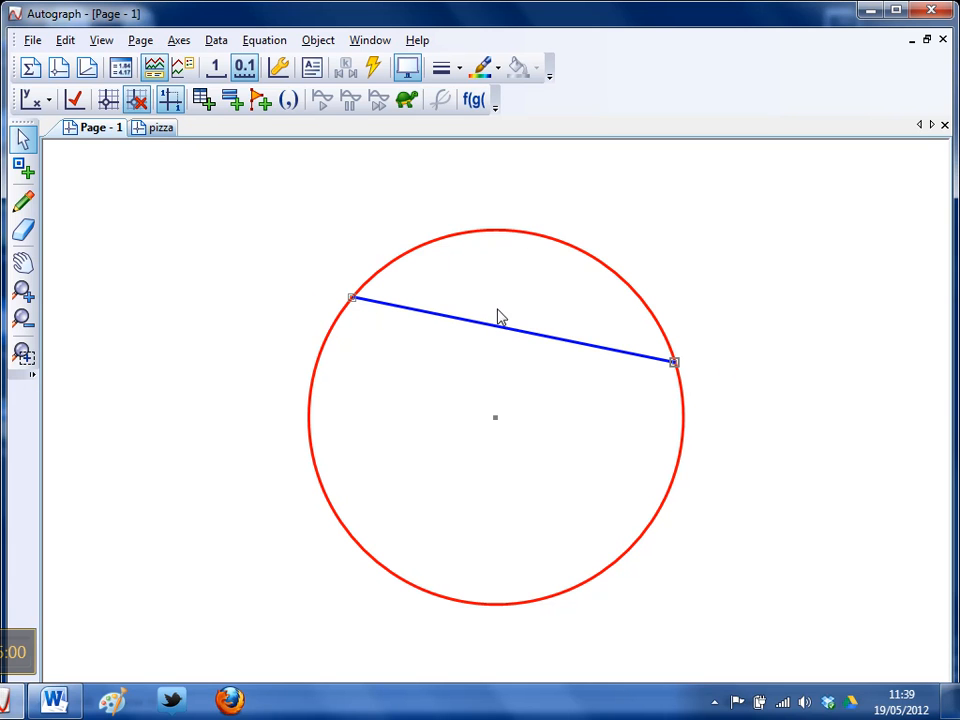
pyautogui.moveTo(676, 362)
pyautogui.mouseDown()
pyautogui.moveTo(679, 381)
pyautogui.moveTo(590, 601)
pyautogui.moveTo(489, 613)
pyautogui.moveTo(384, 600)
pyautogui.moveTo(534, 570)
pyautogui.moveTo(690, 371)
pyautogui.moveTo(681, 358)
pyautogui.mouseUp()
pyautogui.click(756, 411)
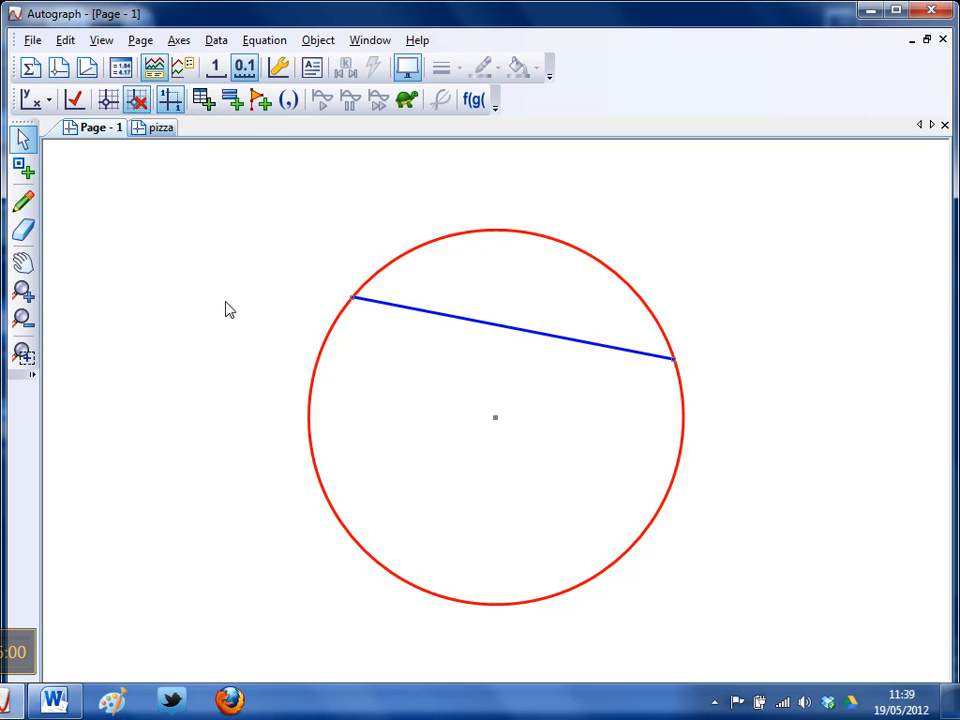
# Place two more points on the circle, one at its lower left and one just right of its top.
pyautogui.click(28, 171)
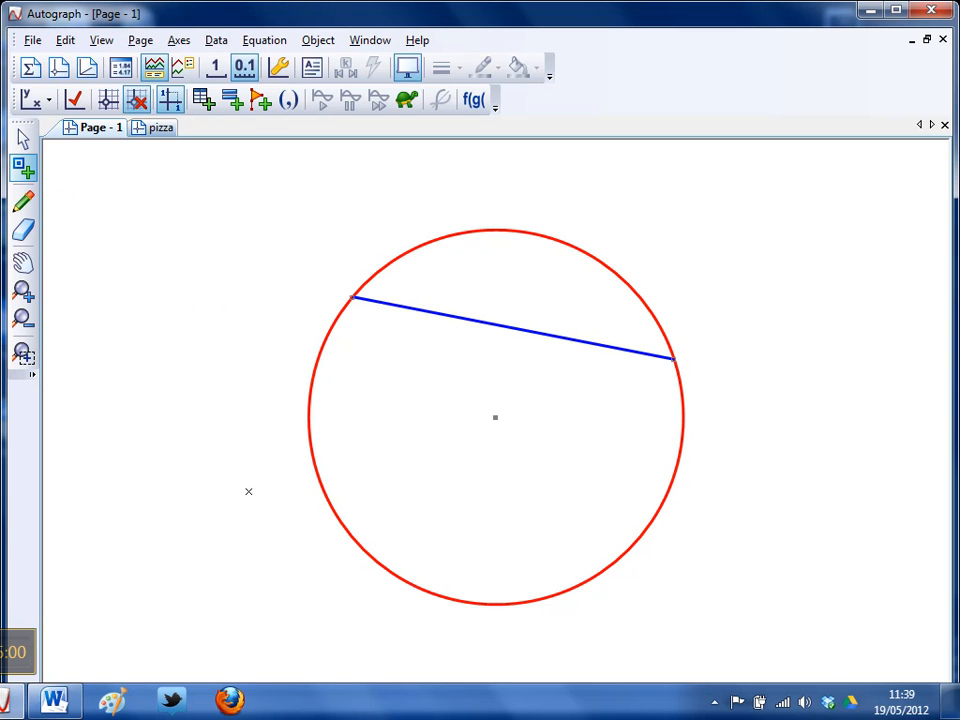
pyautogui.click(321, 484)
pyautogui.click(522, 229)
pyautogui.click(28, 140)
pyautogui.click(199, 431)
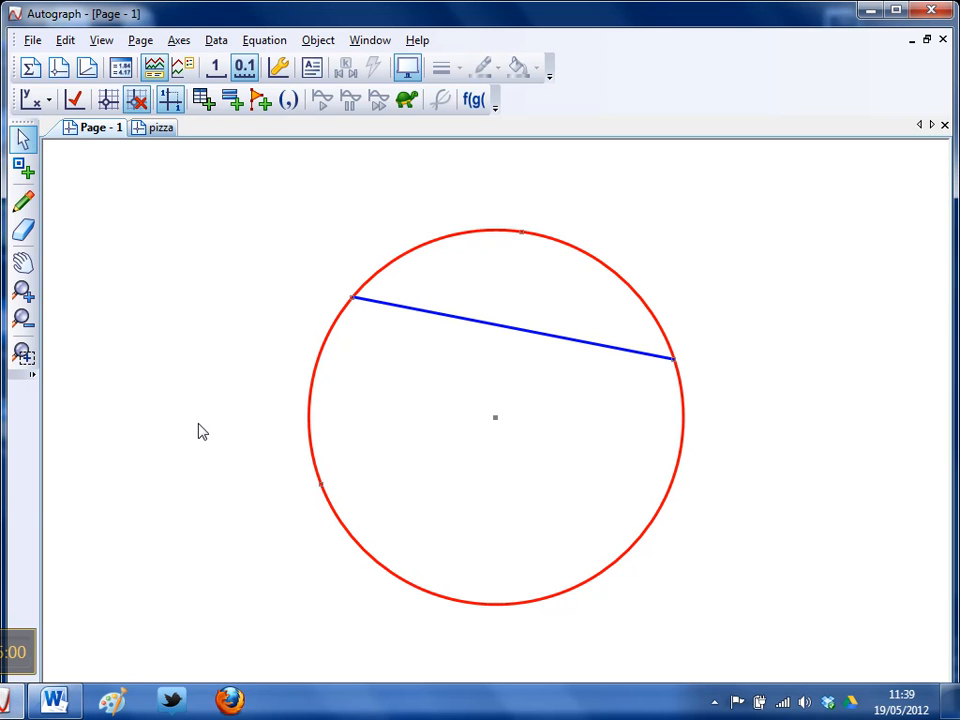
# Join the lower-left point and the point near the circle's top with a line segment crossing the first chord.
pyautogui.click(324, 488)
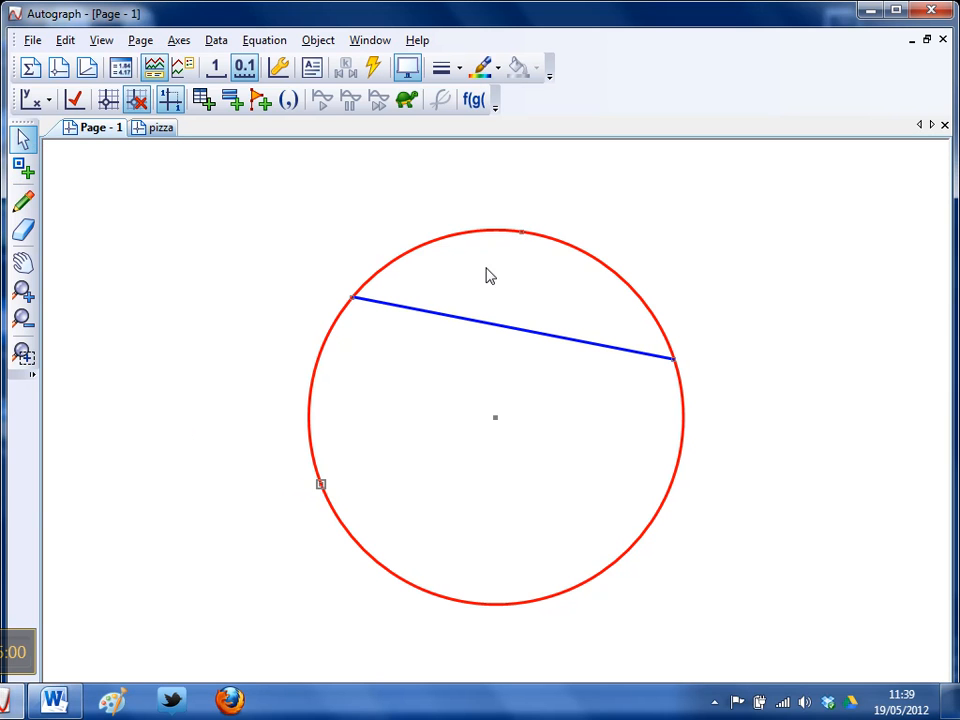
pyautogui.keyDown('shift'); pyautogui.click(521, 231); pyautogui.keyUp('shift')
pyautogui.rightClick(652, 193)
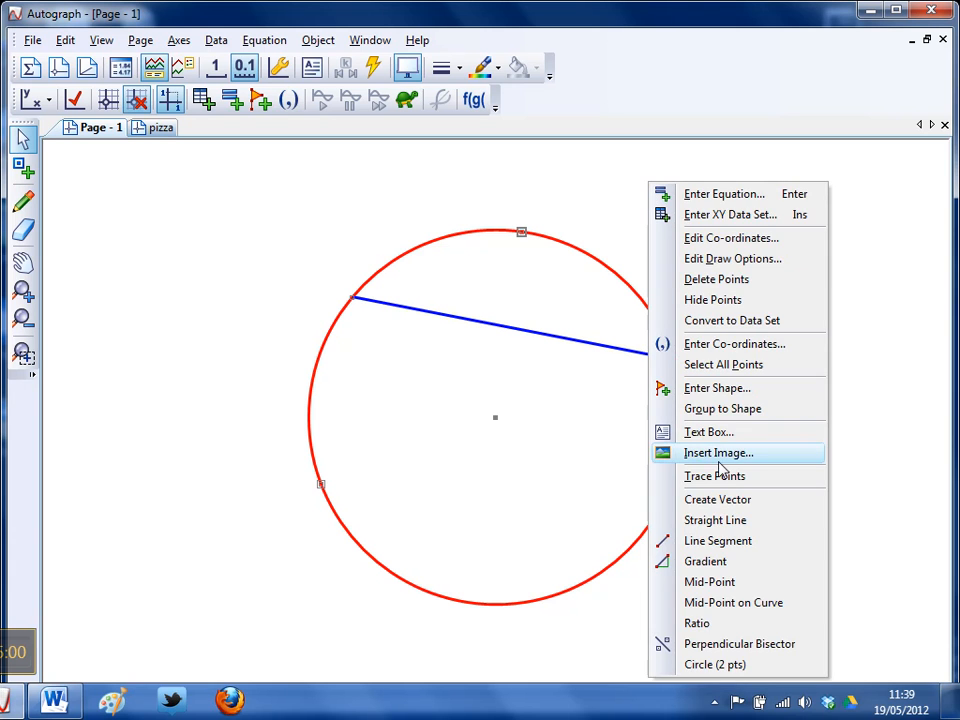
pyautogui.click(734, 544)
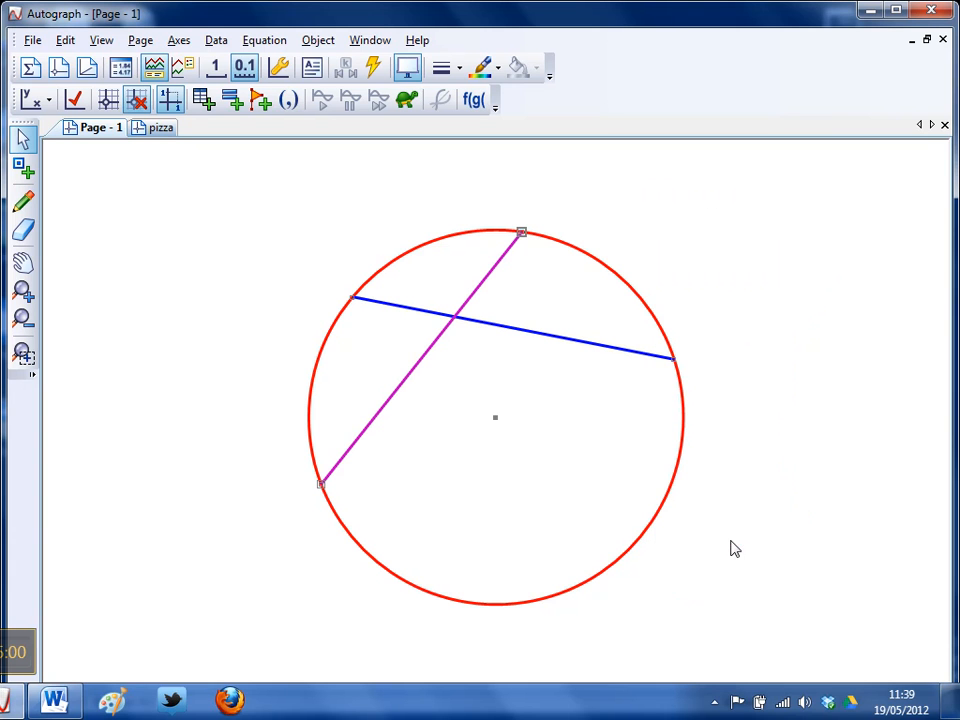
pyautogui.click(255, 425)
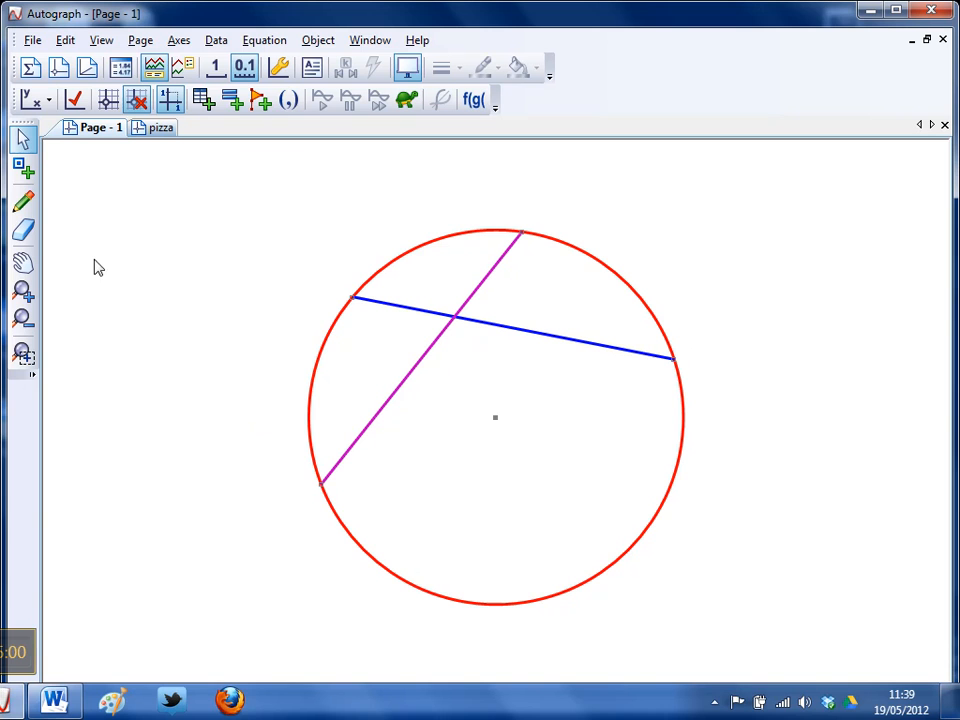
# Mark each of the four regions inside the circle with a short freehand pencil stroke.
pyautogui.click(24, 201)
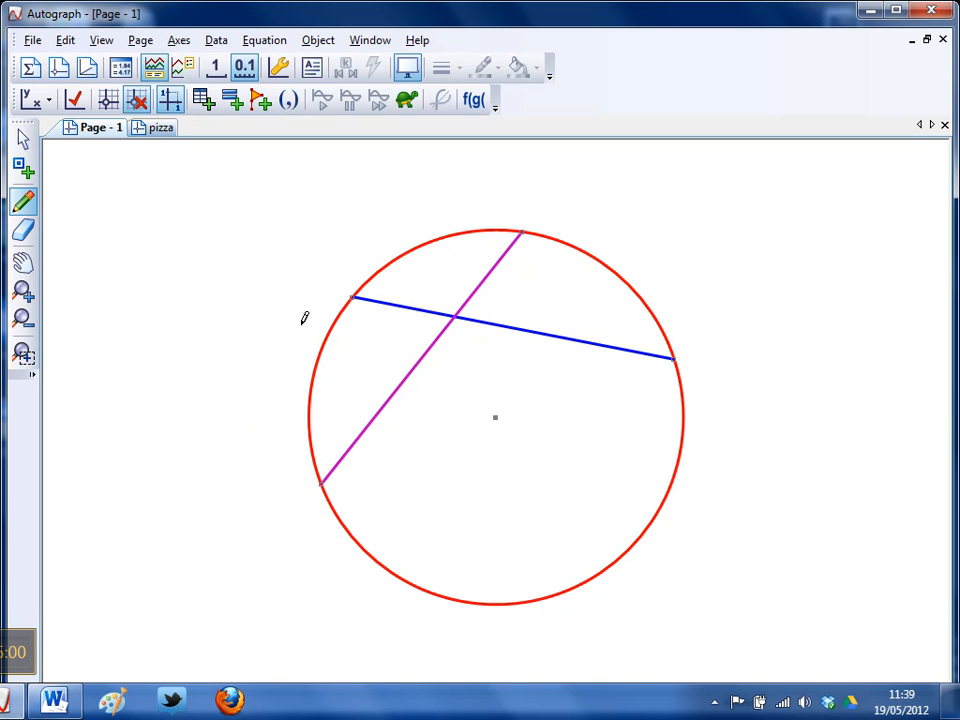
pyautogui.moveTo(355, 352); pyautogui.dragTo(384, 341)
pyautogui.moveTo(414, 290); pyautogui.dragTo(462, 281)
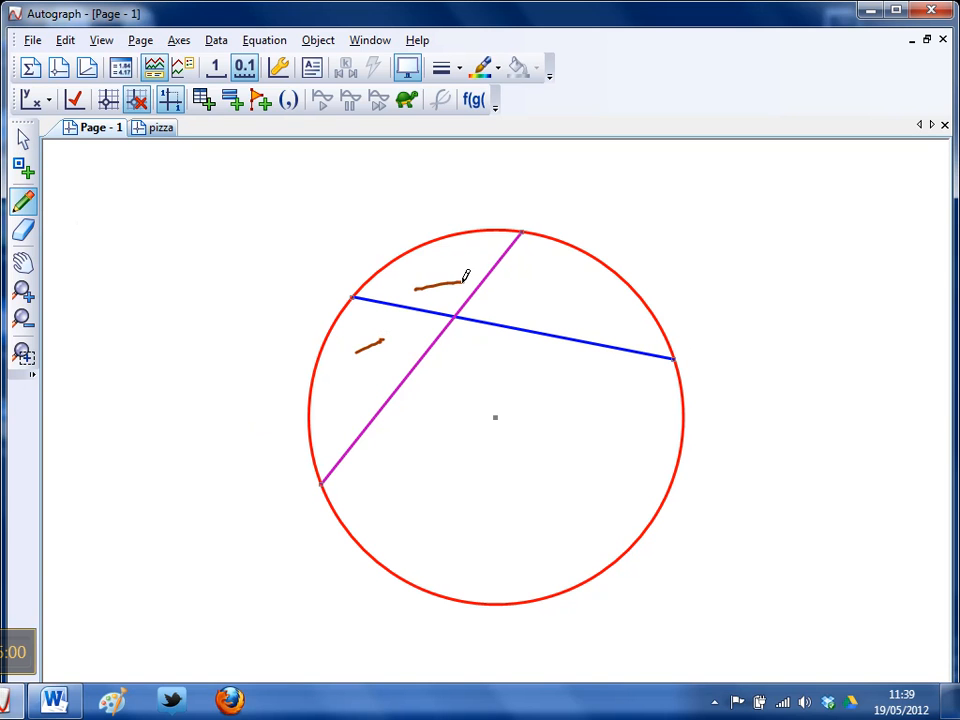
pyautogui.moveTo(525, 306); pyautogui.dragTo(572, 296)
pyautogui.moveTo(514, 461); pyautogui.dragTo(550, 443)
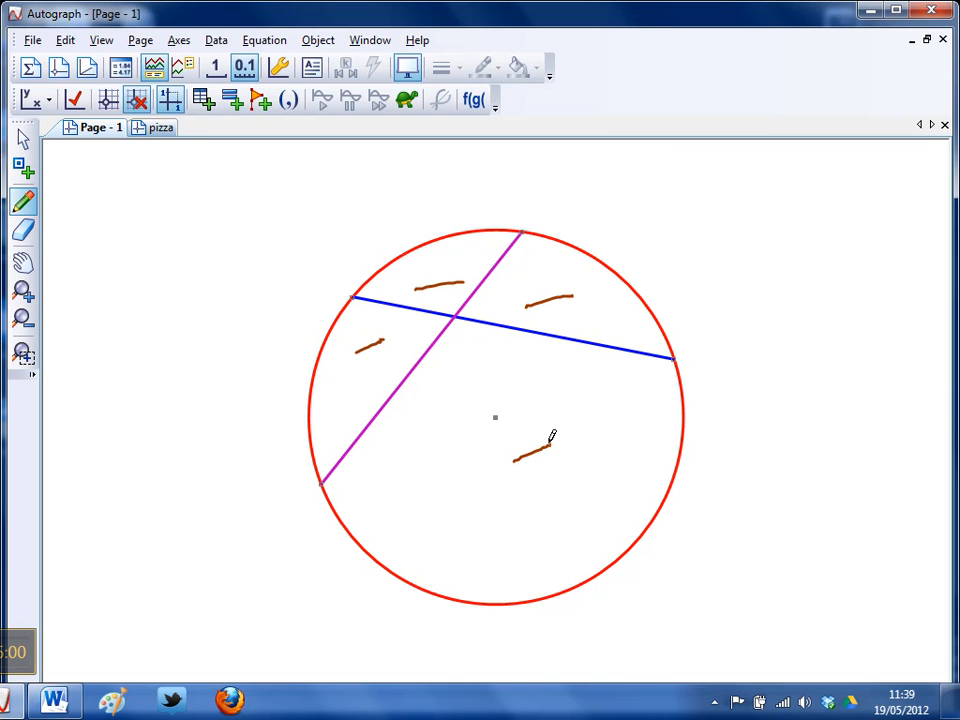
# Select all the scribbles and delete them.
pyautogui.click(66, 40)
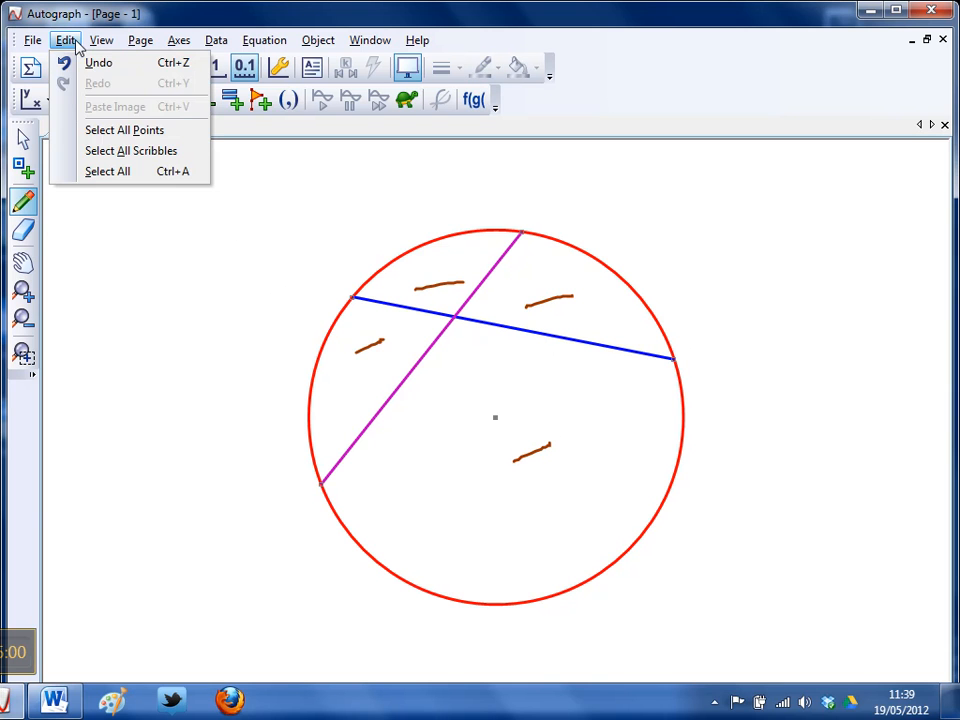
pyautogui.click(121, 150)
pyautogui.press('Delete')
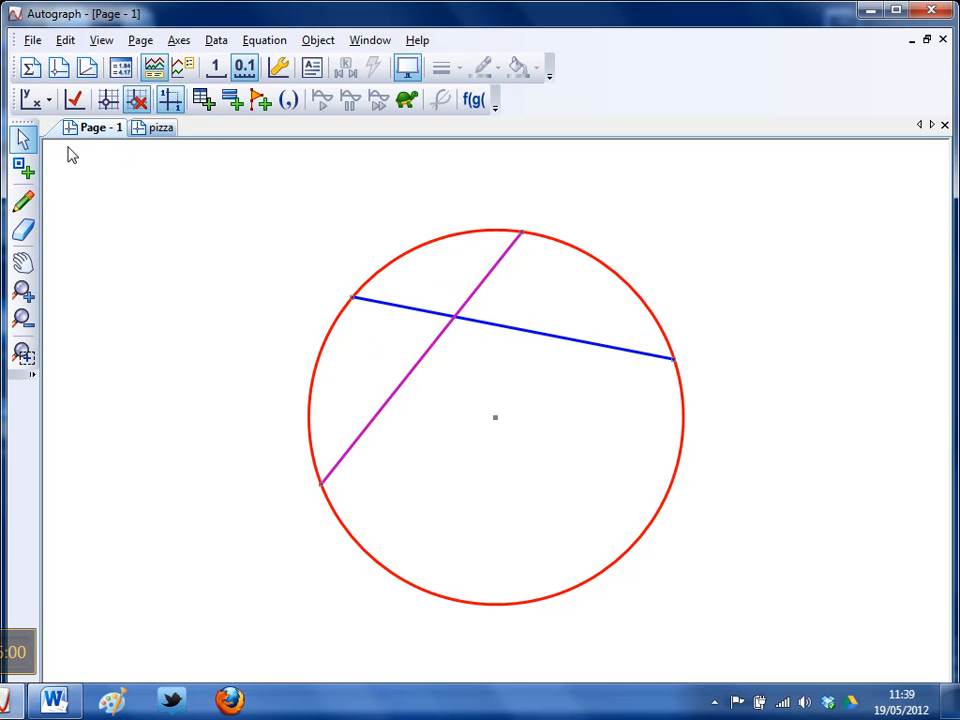
# Move the second chord's lower end around the circle to the lower right, so it crosses the first chord near its right end.
pyautogui.moveTo(317, 484); pyautogui.dragTo(636, 326)
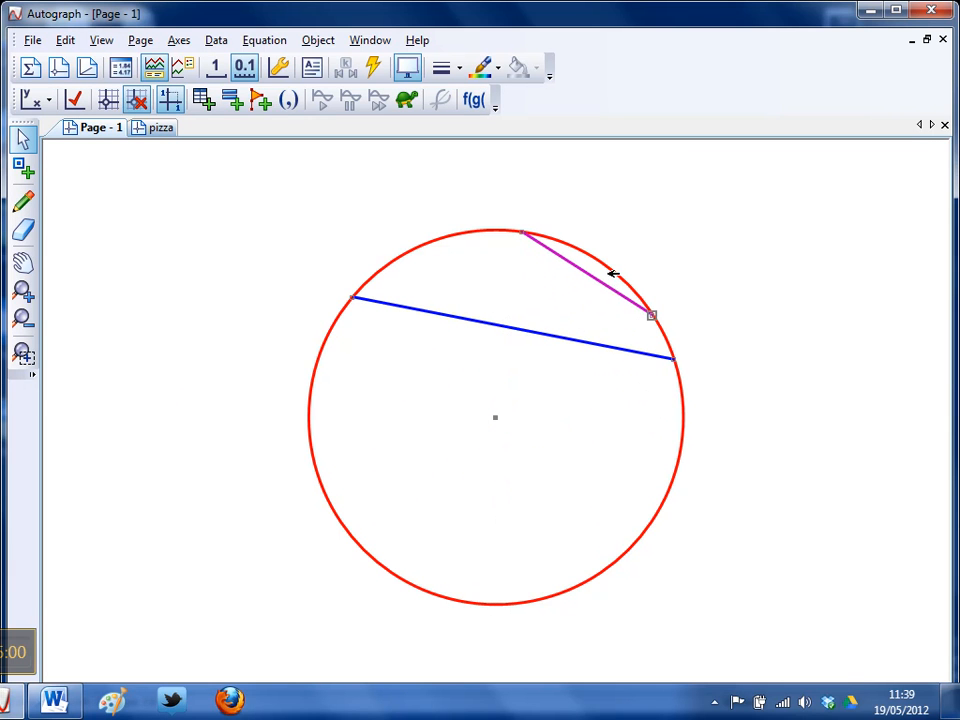
pyautogui.moveTo(653, 313); pyautogui.dragTo(655, 514)
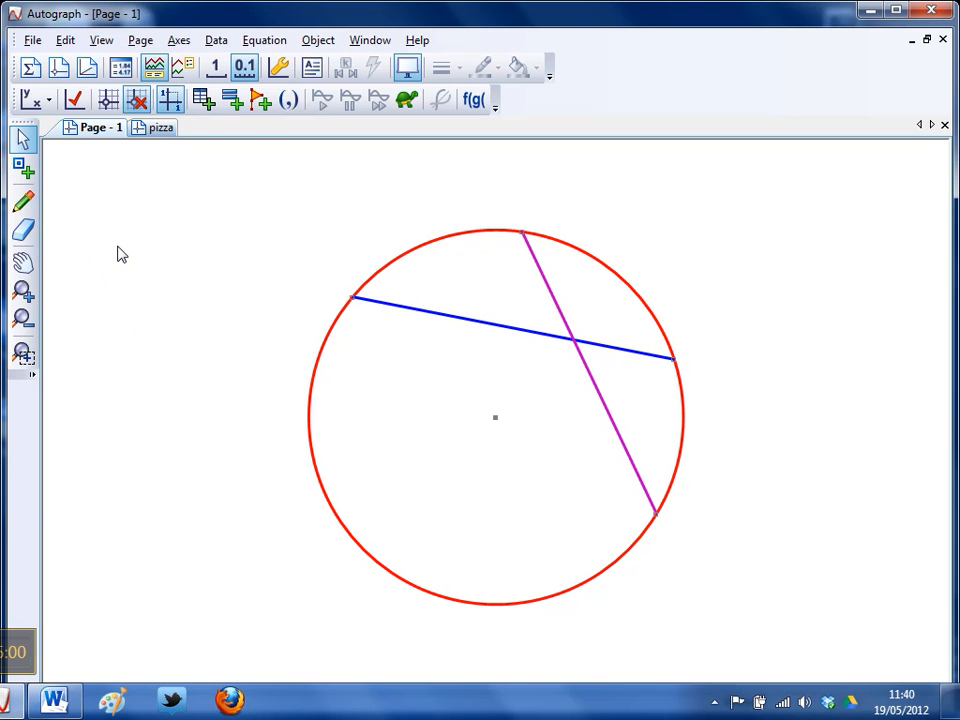
# Place two free points on the circle, one at its far left and one at its lowest point.
pyautogui.click(24, 167)
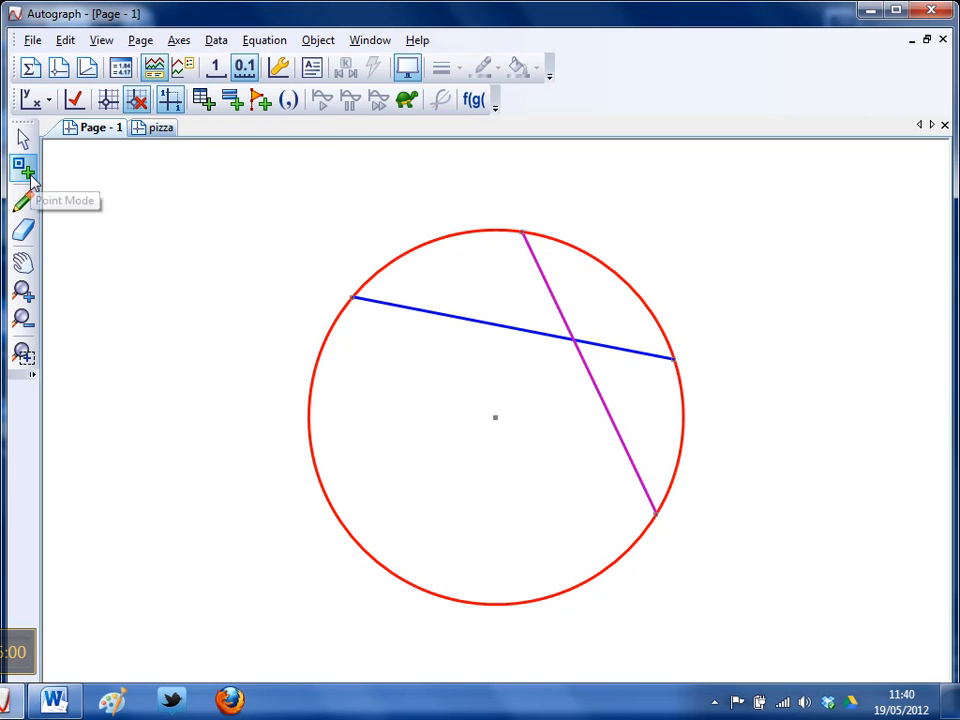
pyautogui.click(310, 411)
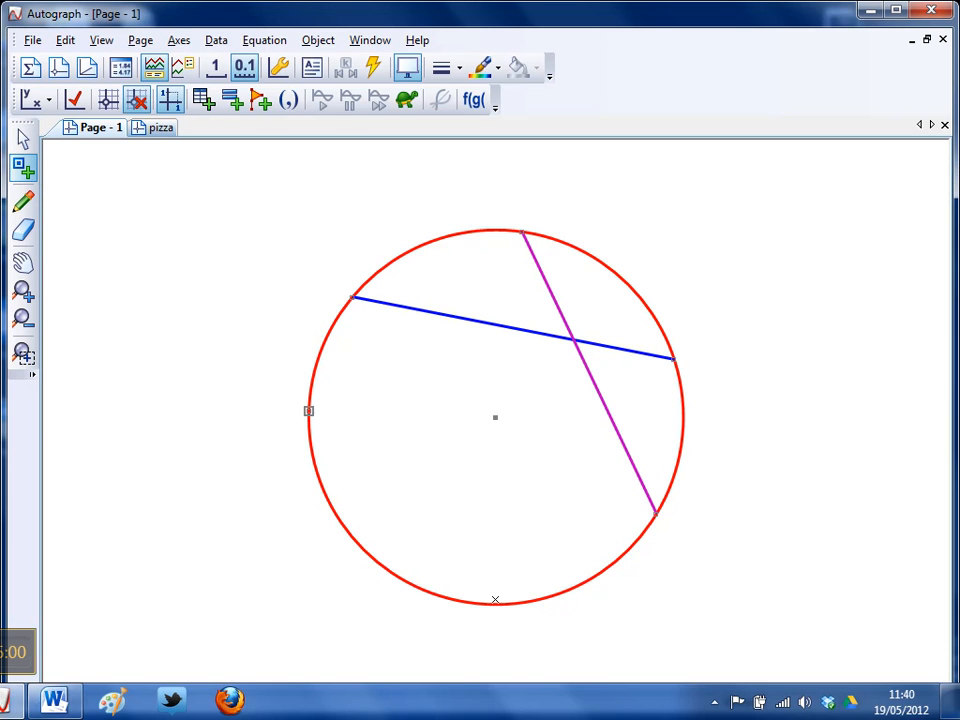
pyautogui.click(22, 139)
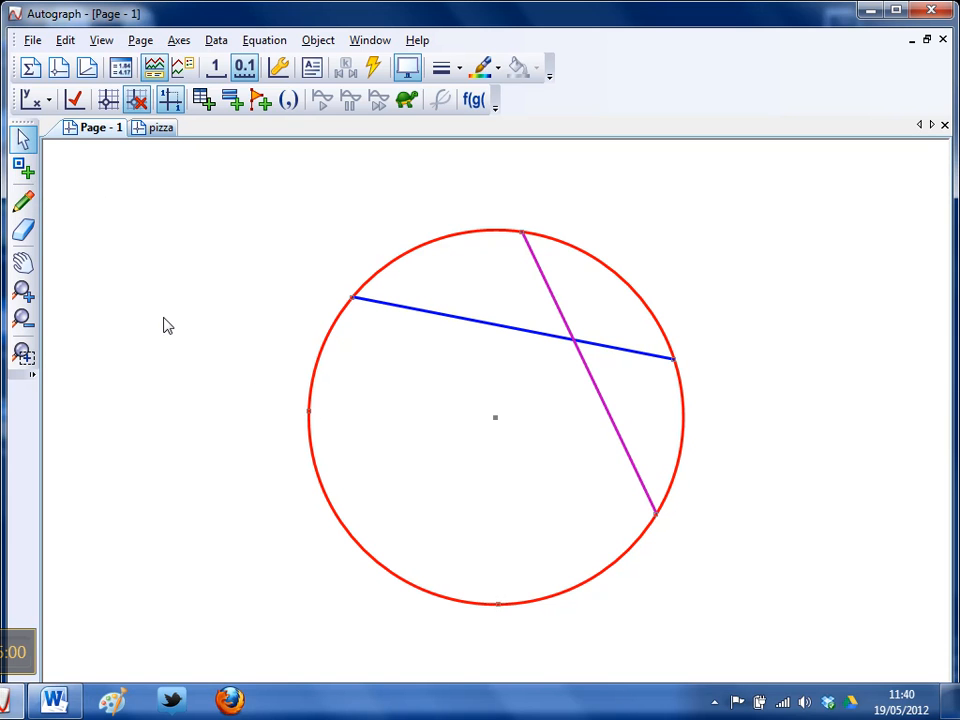
pyautogui.click(200, 292)
# Join the circle's leftmost and lowest points with a line segment to form a third chord.
pyautogui.click(307, 411)
pyautogui.click(498, 604)
pyautogui.rightClick(229, 294)
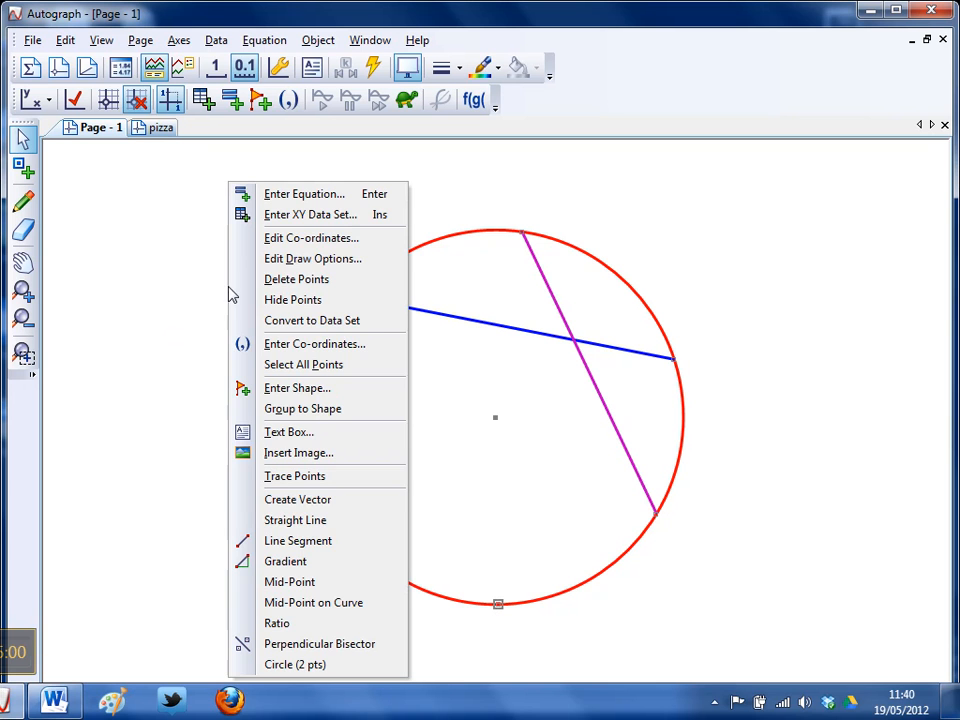
pyautogui.click(297, 541)
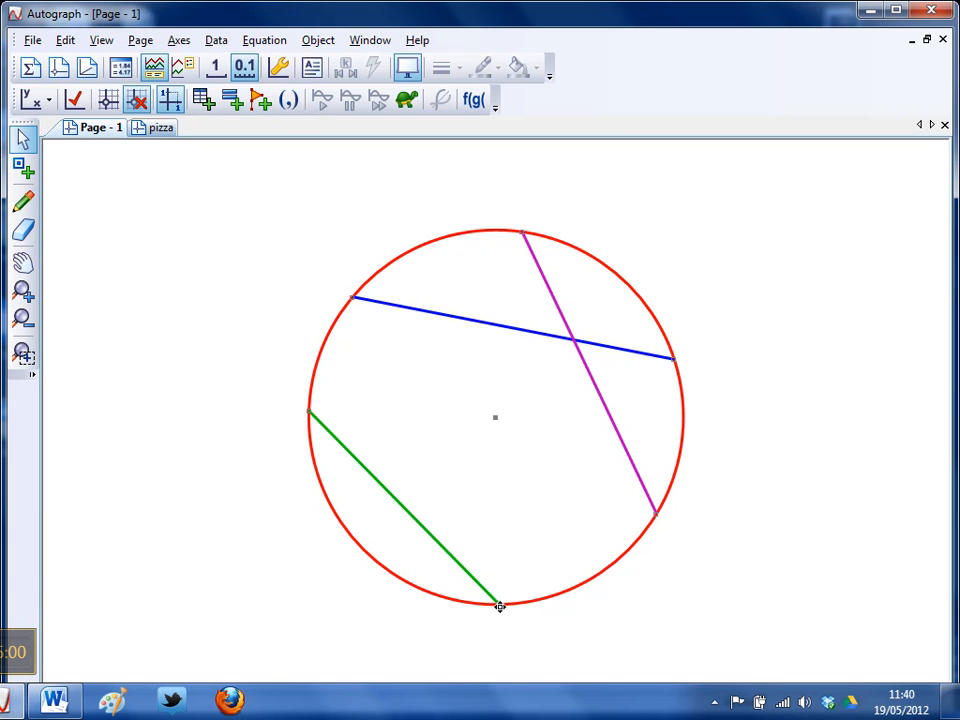
# Move the third chord's ends around the circle to its right side and upper left, so it crosses both other chords.
pyautogui.moveTo(500, 606); pyautogui.dragTo(683, 443)
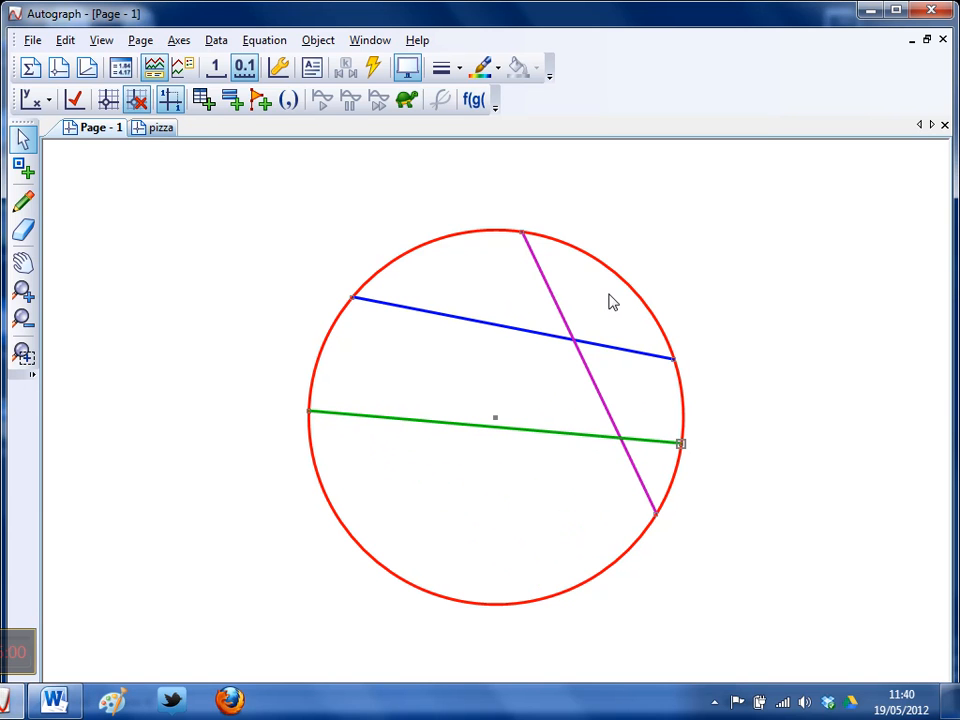
pyautogui.moveTo(307, 413); pyautogui.dragTo(413, 281)
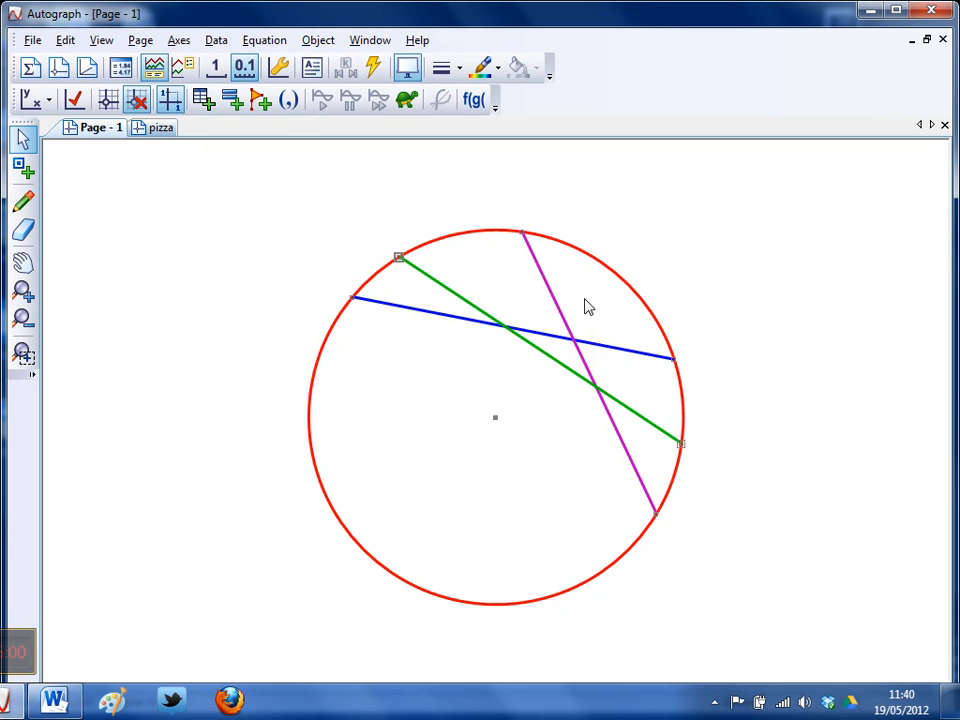
pyautogui.click(763, 468)
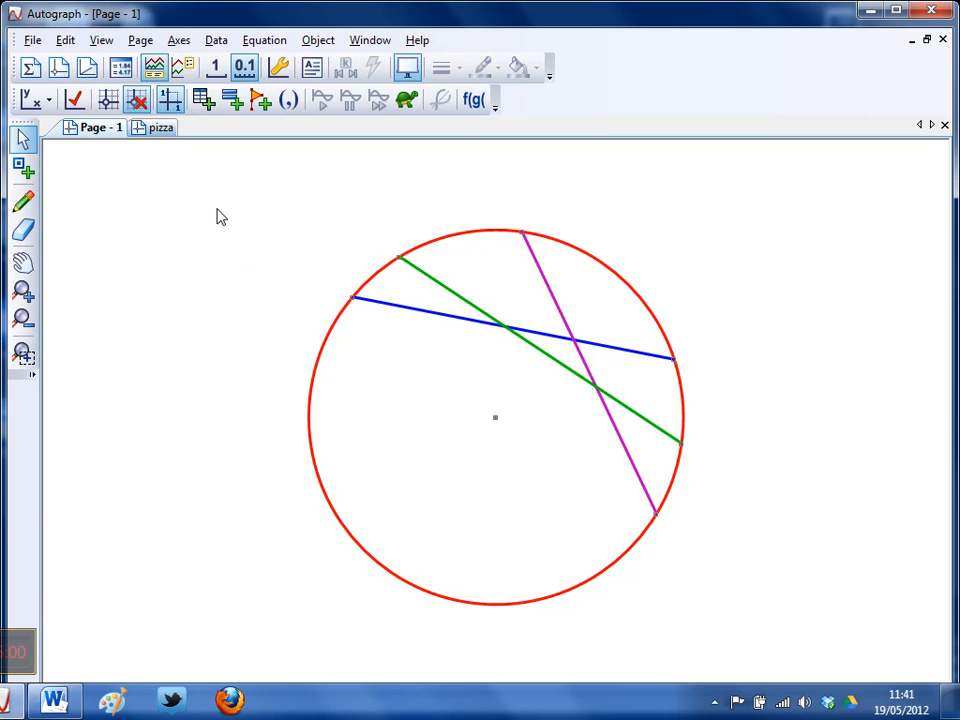
# Switch to the pizza page and look through its prepared circles in order, from 0 cuts to 6 cuts.
pyautogui.click(158, 130)
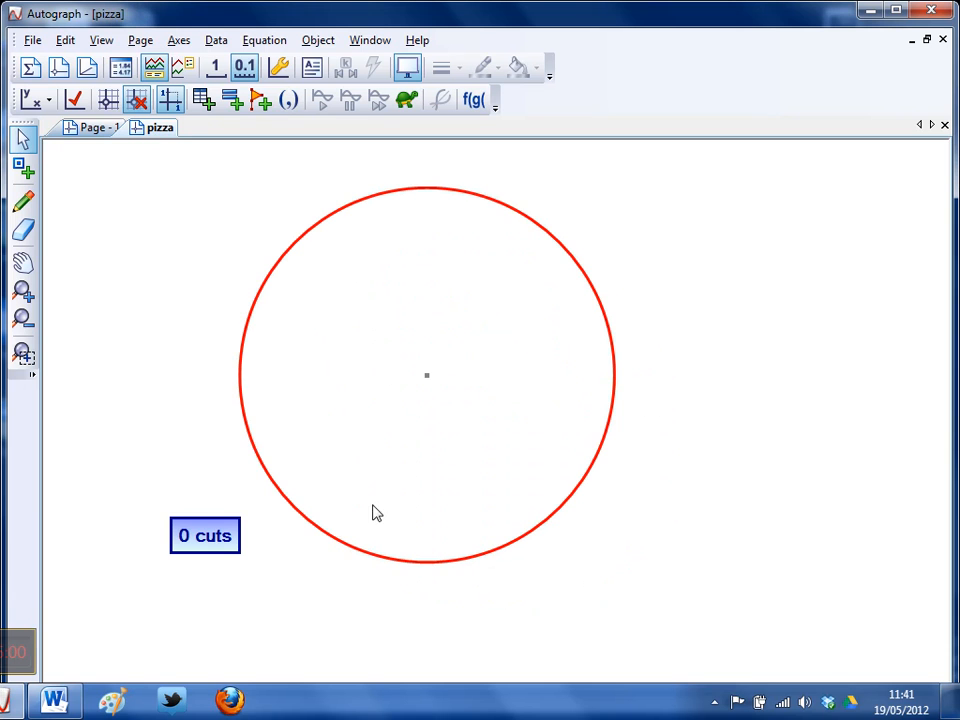
pyautogui.click(24, 264)
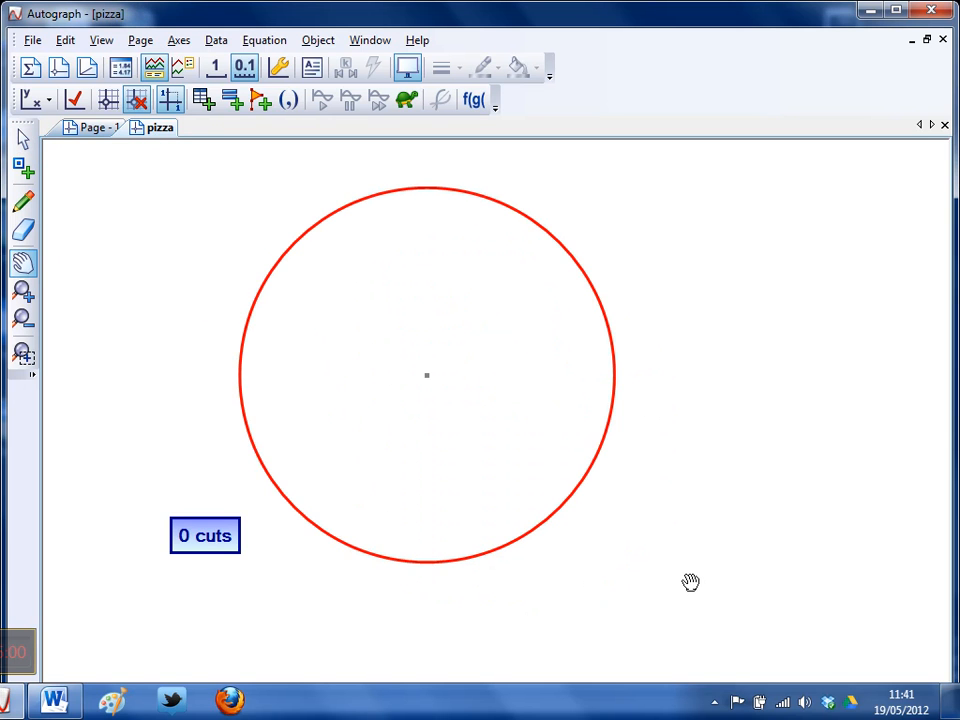
pyautogui.moveTo(690, 582); pyautogui.dragTo(660, 231)
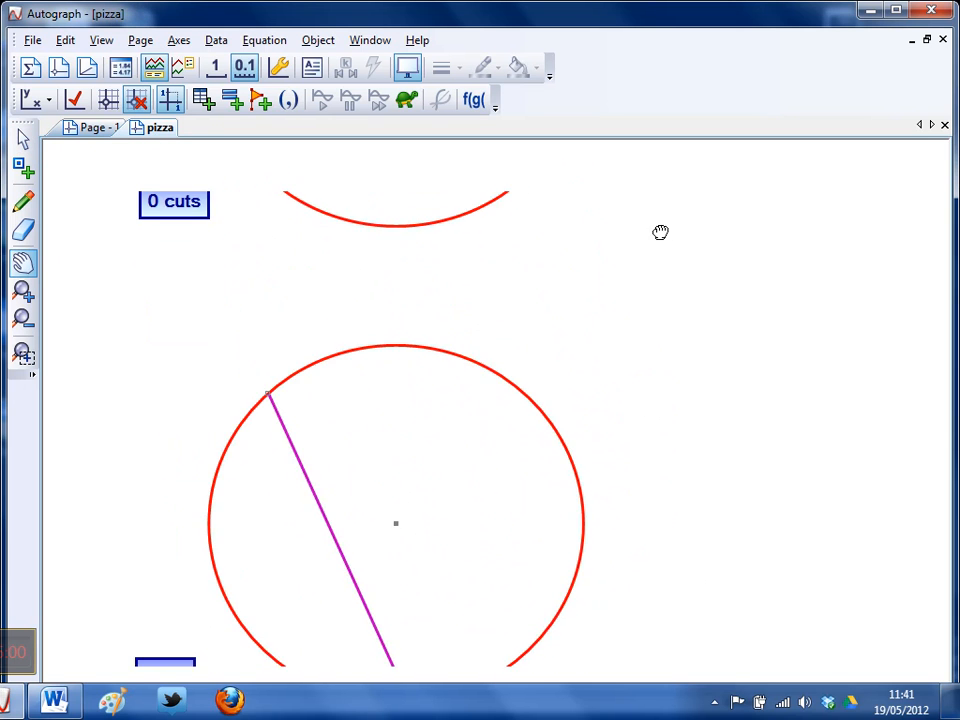
pyautogui.moveTo(666, 477); pyautogui.dragTo(676, 211)
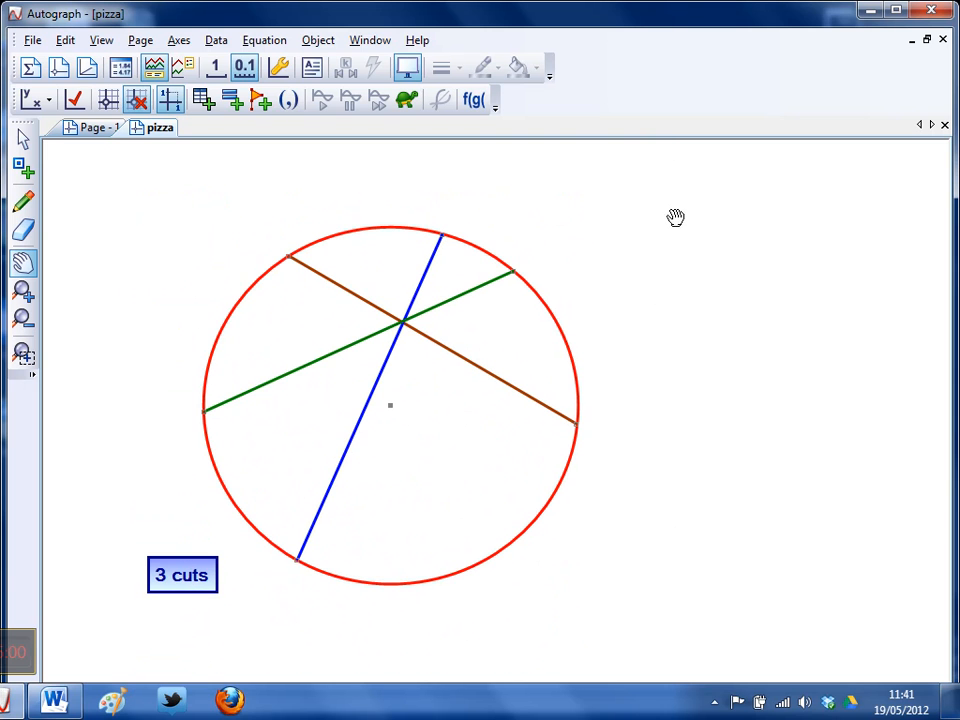
pyautogui.moveTo(664, 504); pyautogui.dragTo(661, 256)
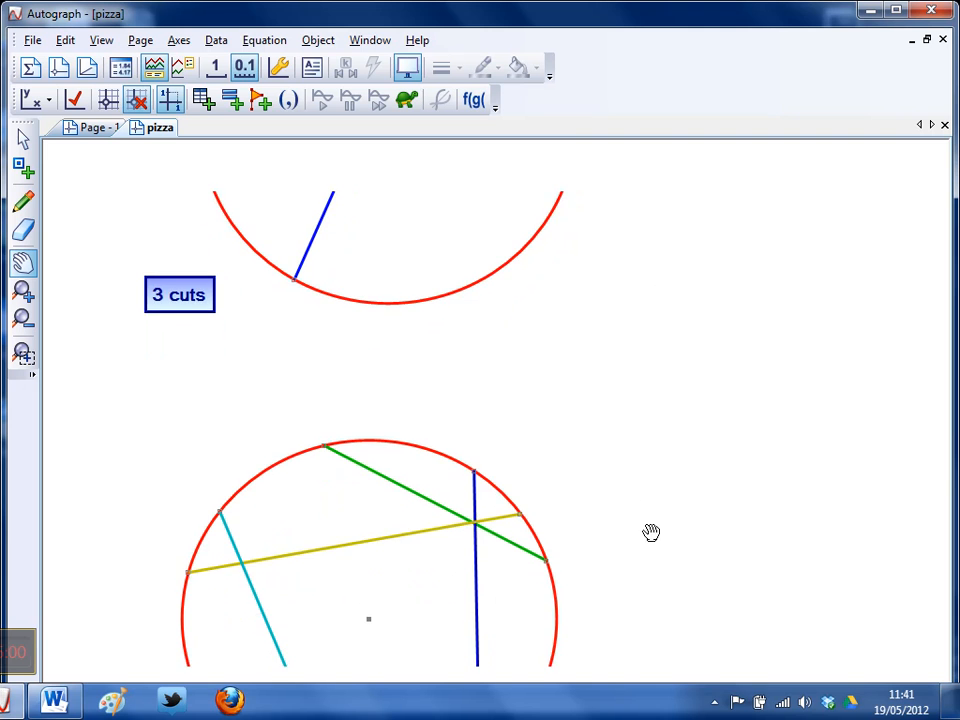
pyautogui.moveTo(660, 598); pyautogui.dragTo(664, 352)
pyautogui.moveTo(660, 540); pyautogui.dragTo(671, 296)
pyautogui.moveTo(692, 529); pyautogui.dragTo(707, 285)
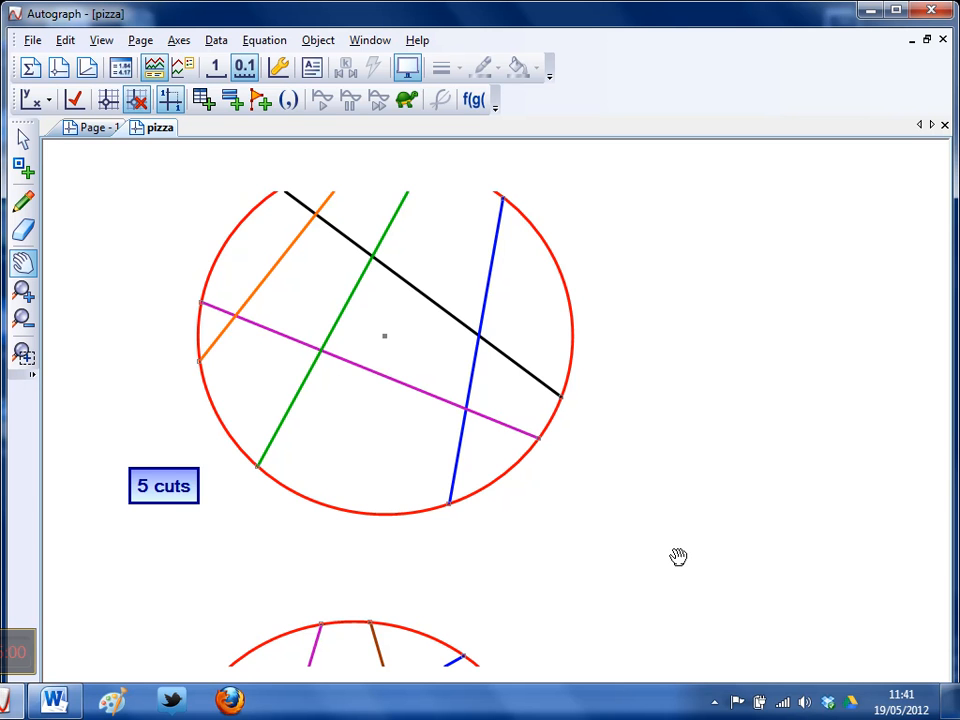
pyautogui.moveTo(675, 572); pyautogui.dragTo(685, 435)
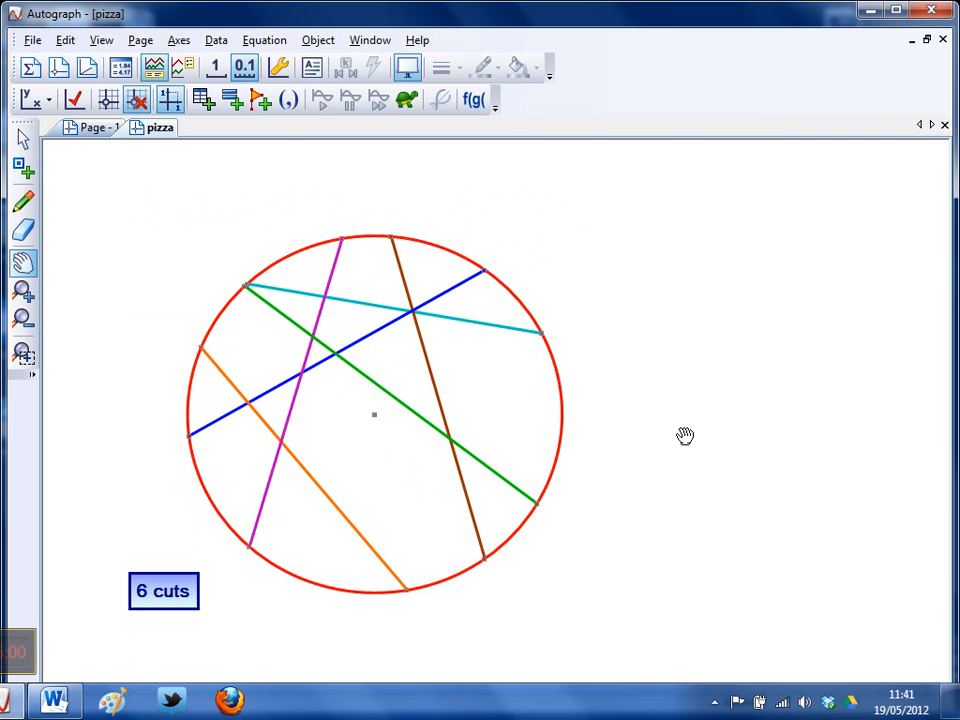